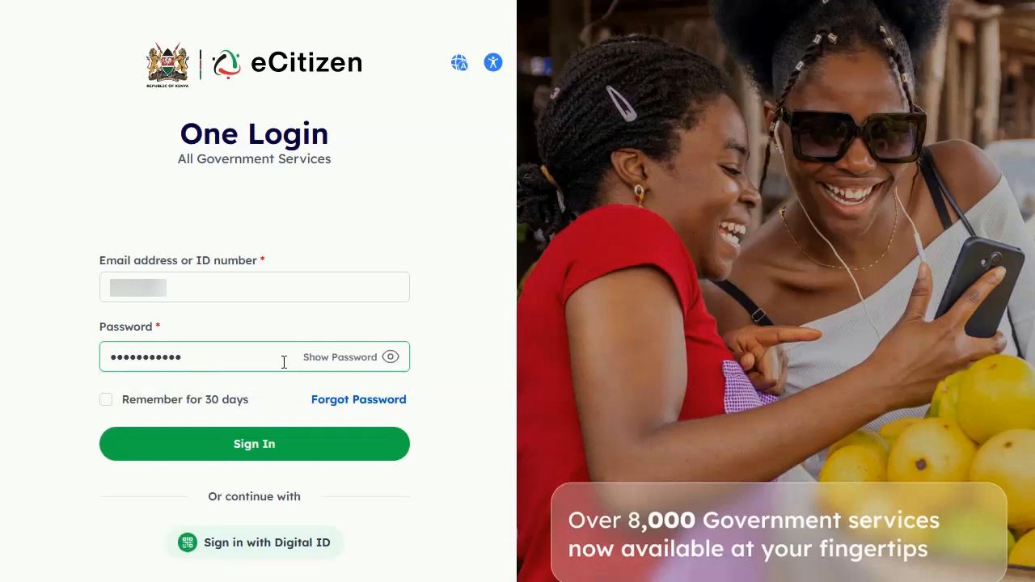
- Sign in to eCitizen with the filled-in credentials and request the verification code by phone
{"action": "left_click", "coordinate": [261, 441]}
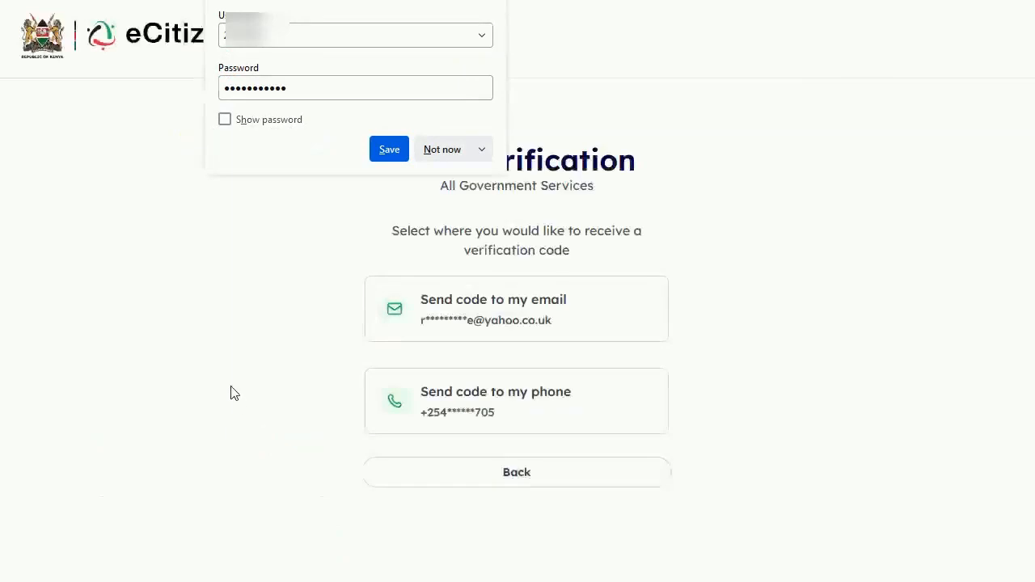
{"action": "left_click", "coordinate": [230, 362]}
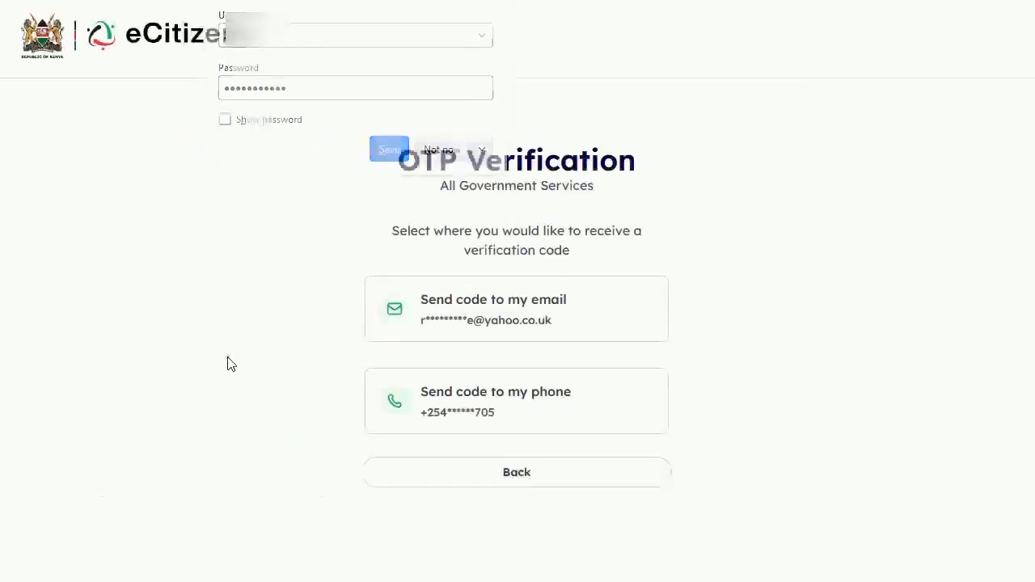
{"action": "left_click", "coordinate": [461, 397]}
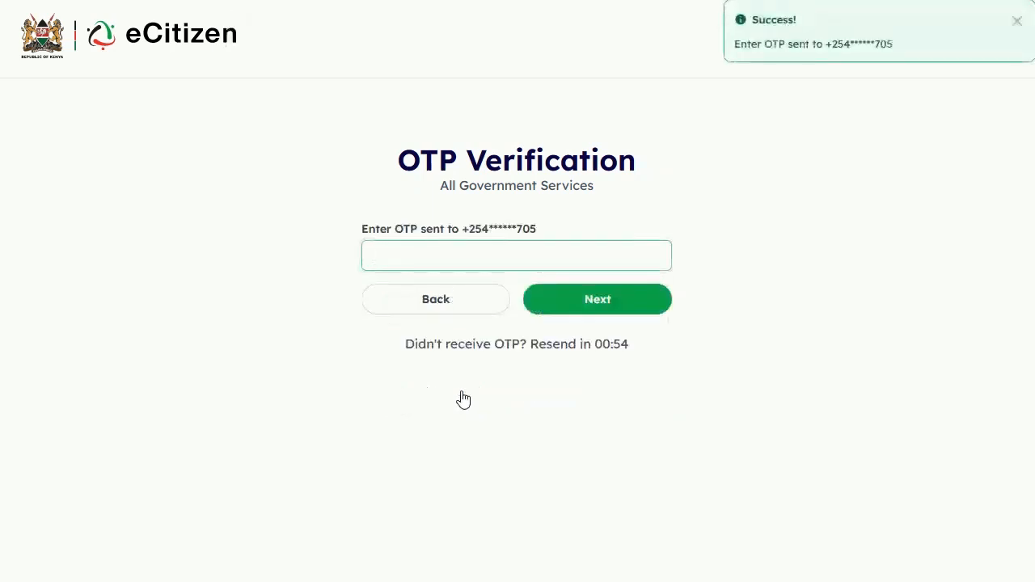
- Enter the one-time verification code sent to the phone and submit it to finish signing in
{"action": "left_click", "coordinate": [458, 268]}
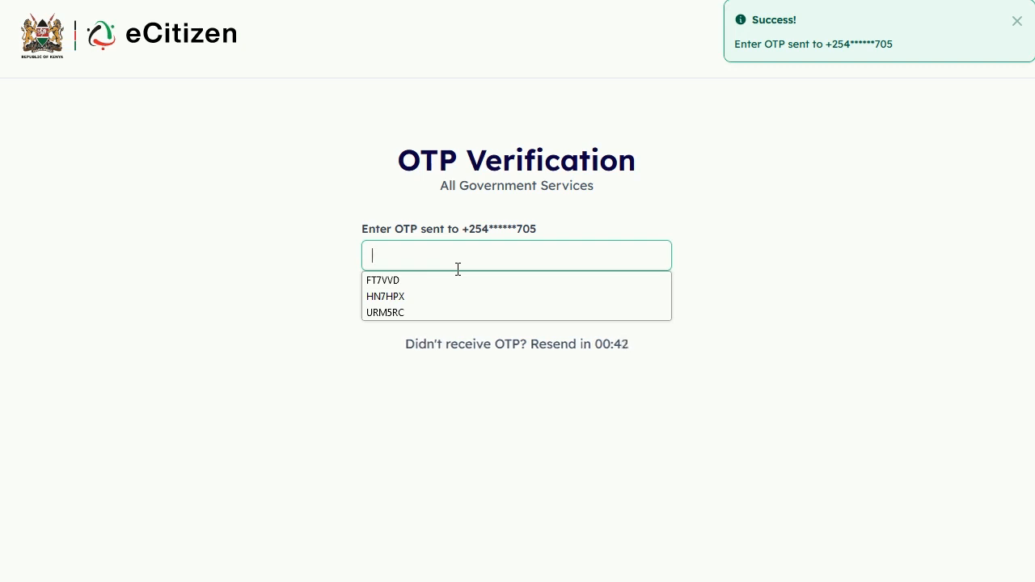
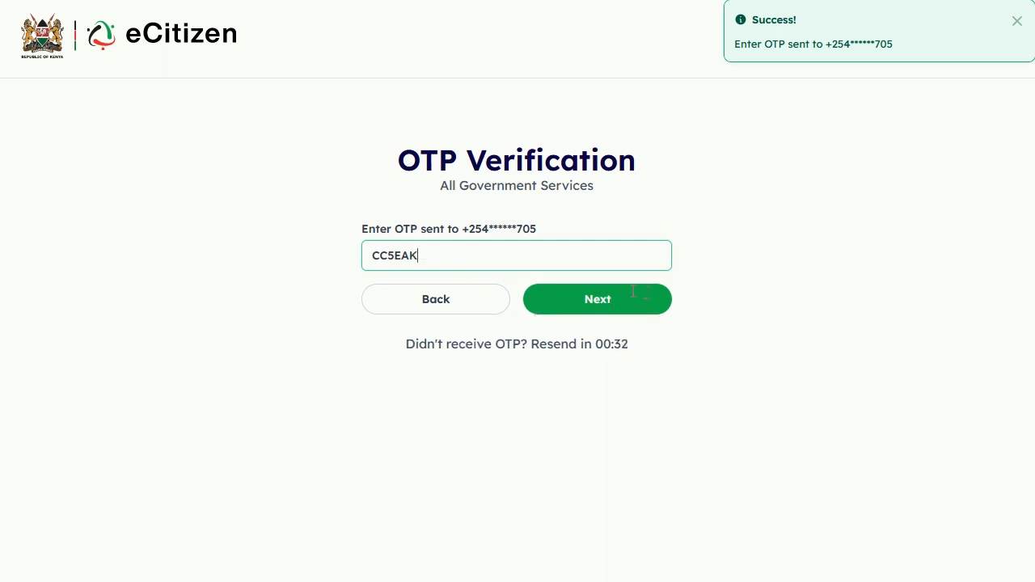
{"action": "left_click", "coordinate": [585, 300]}
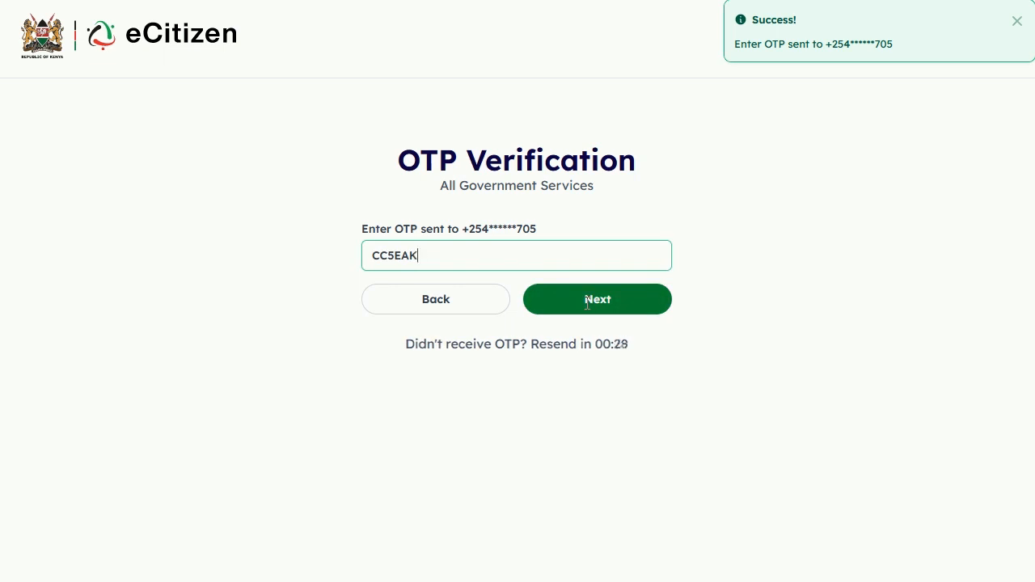
{"action": "left_click", "coordinate": [586, 305]}
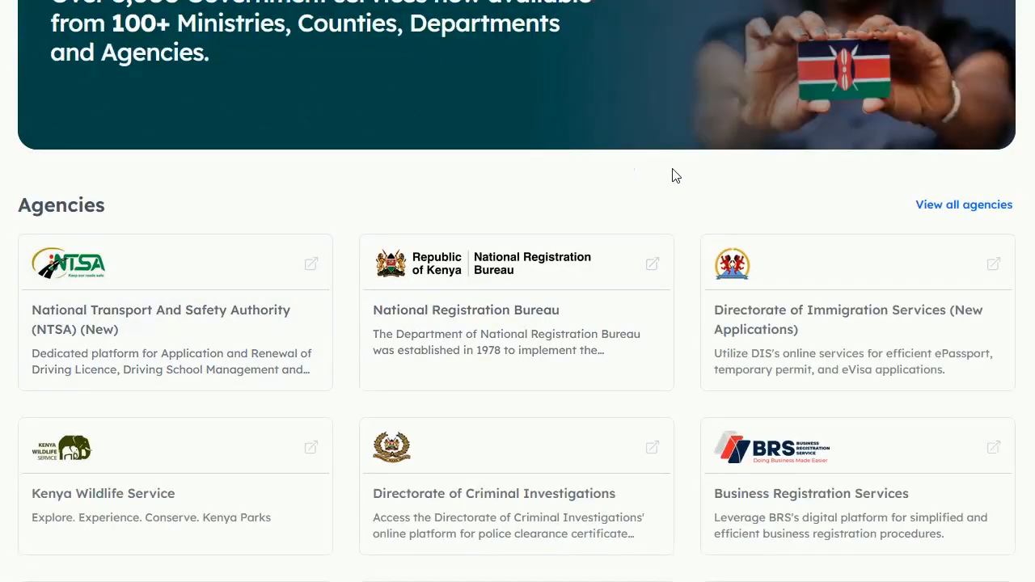
- Open the National Transport And Safety Authority (New) service with the eCitizen account and start adding an organisation under Businesses and Companies
{"action": "left_click", "coordinate": [136, 313]}
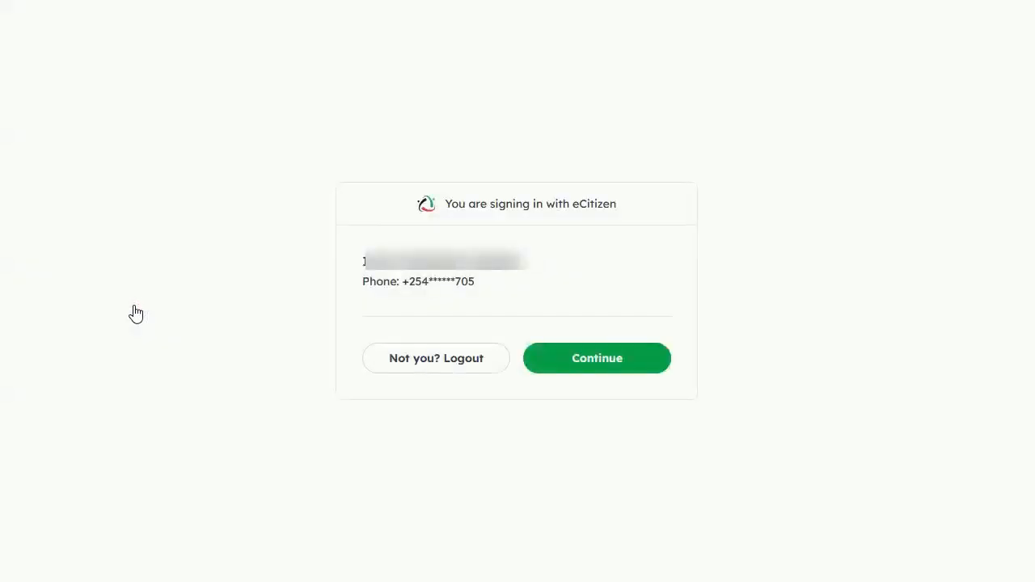
{"action": "left_click", "coordinate": [606, 366]}
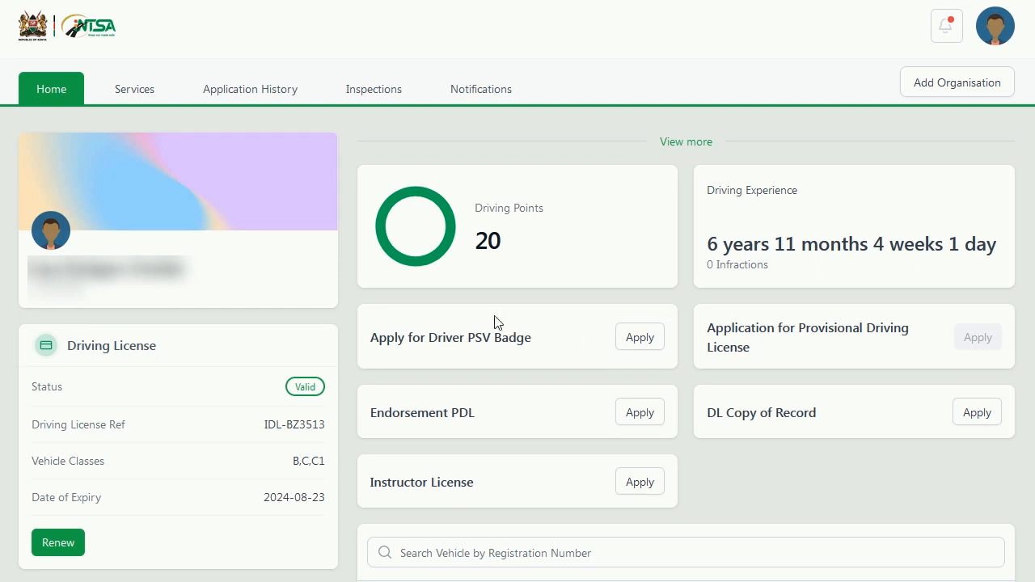
{"action": "left_click", "coordinate": [942, 89]}
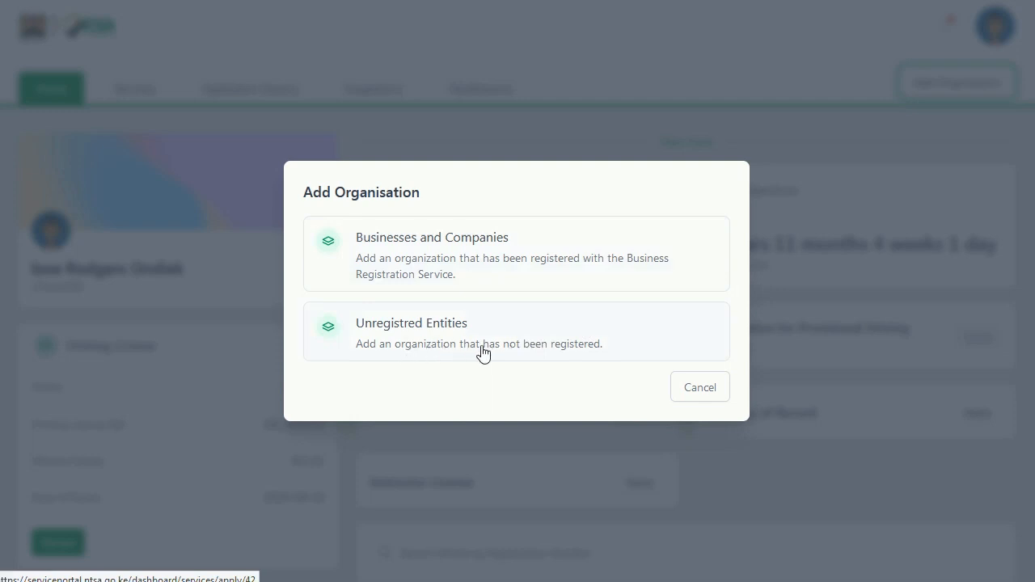
{"action": "left_click", "coordinate": [465, 266]}
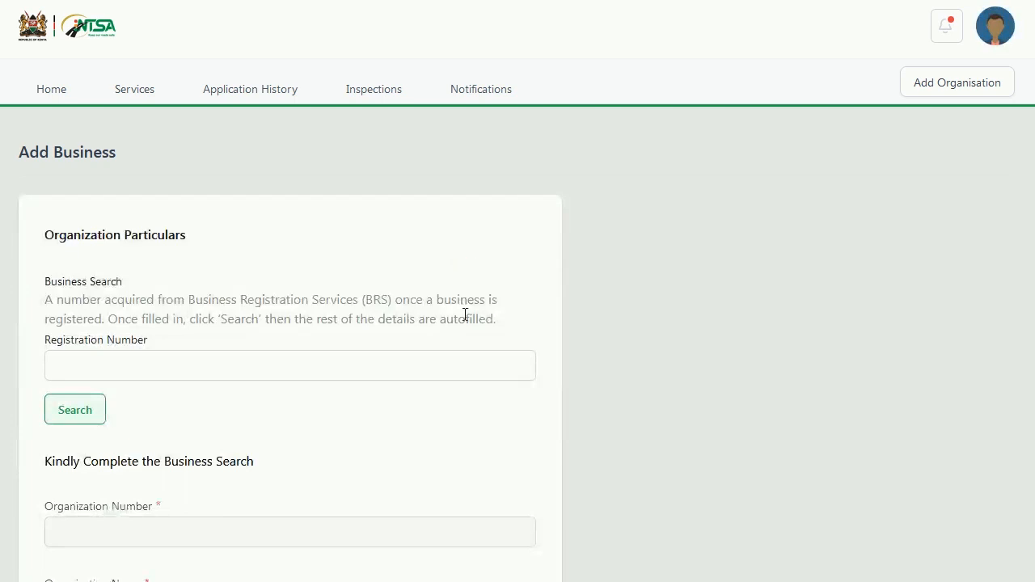
- Enter the company's registration number in the Business Search and search for the business
{"action": "scroll", "coordinate": [465, 314], "scroll_direction": "down", "scroll_amount": 1}
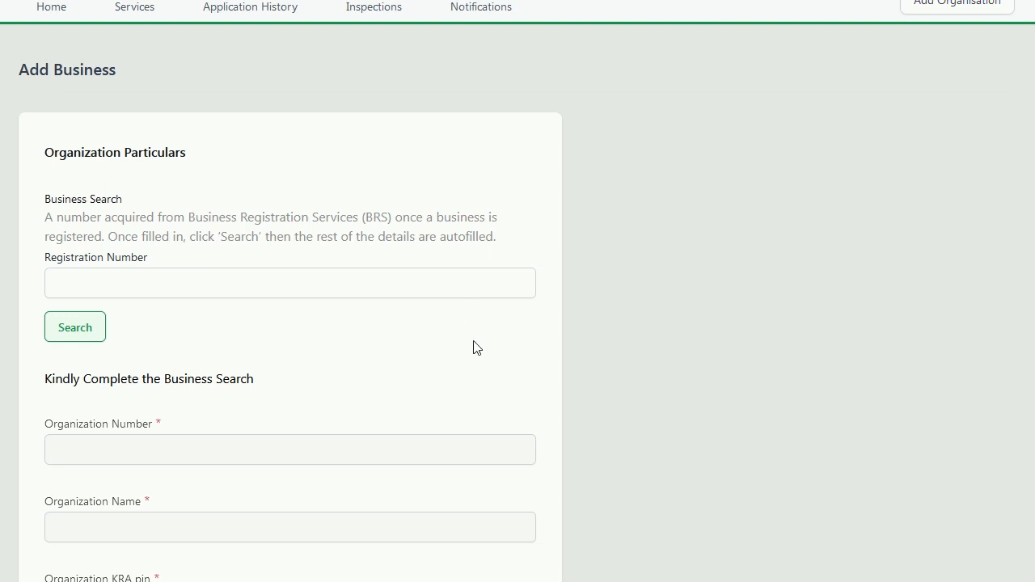
{"action": "scroll", "coordinate": [473, 339], "scroll_direction": "down", "scroll_amount": 4}
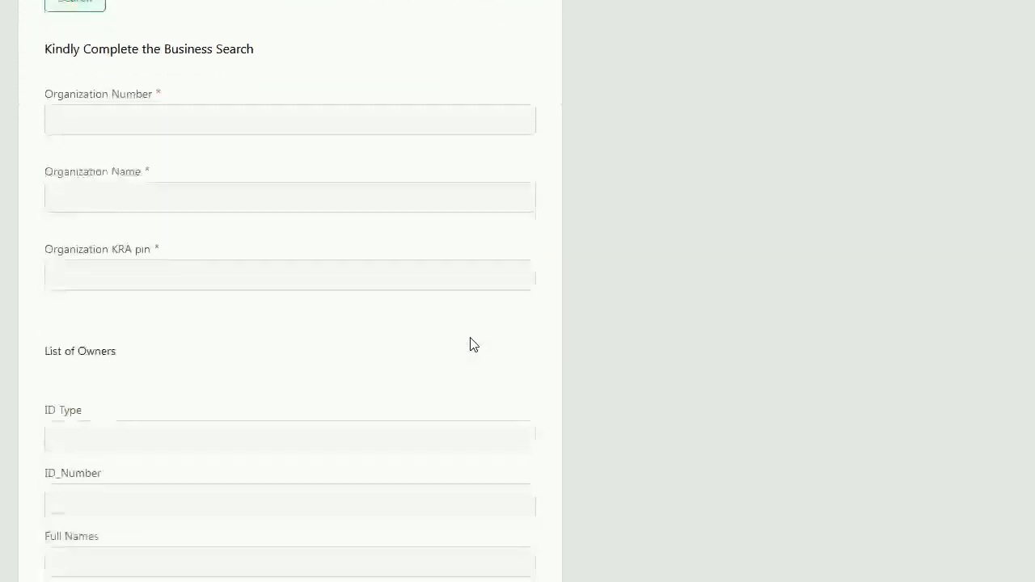
{"action": "scroll", "coordinate": [473, 345], "scroll_direction": "down", "scroll_amount": 2}
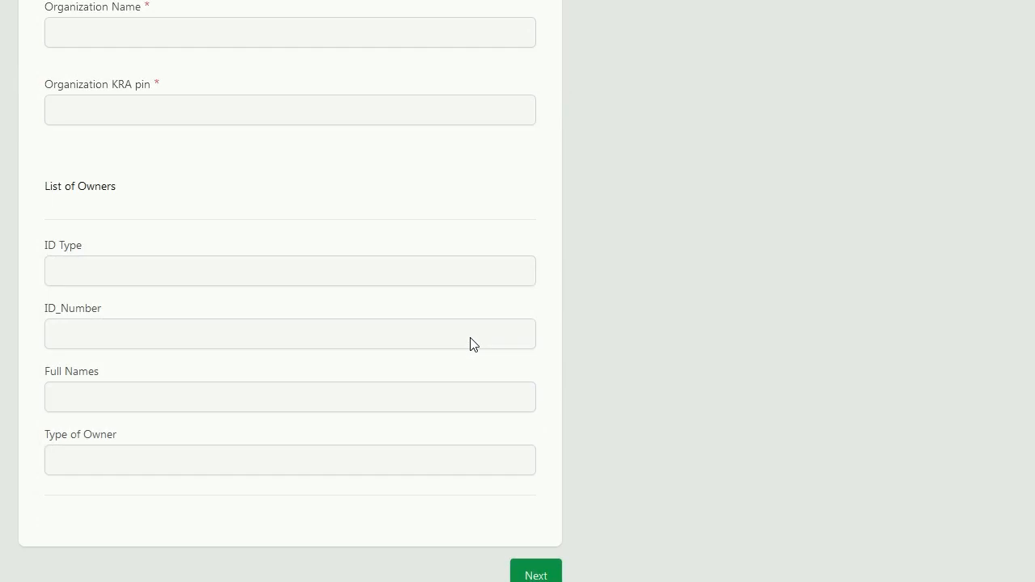
{"action": "scroll", "coordinate": [473, 344], "scroll_direction": "up", "scroll_amount": 4}
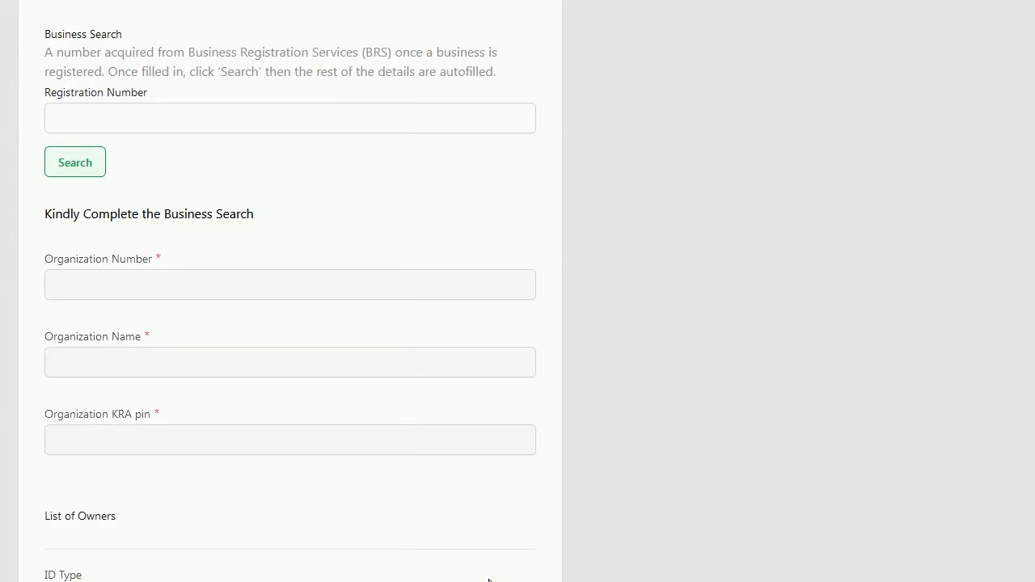
{"action": "scroll", "coordinate": [488, 581], "scroll_direction": "up", "scroll_amount": 3}
{"action": "left_click", "coordinate": [142, 362]}
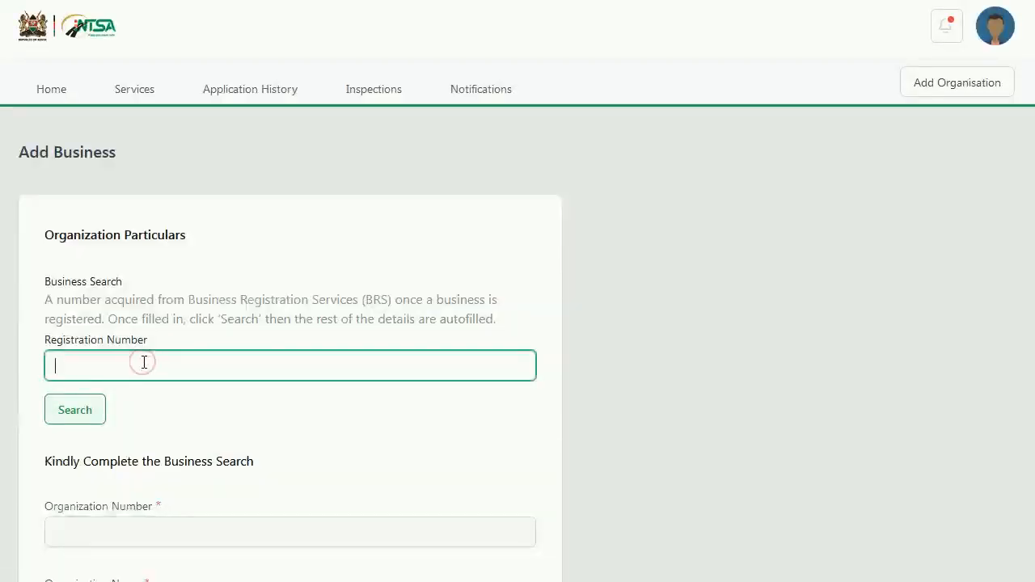
{"action": "type", "text": "PV"}
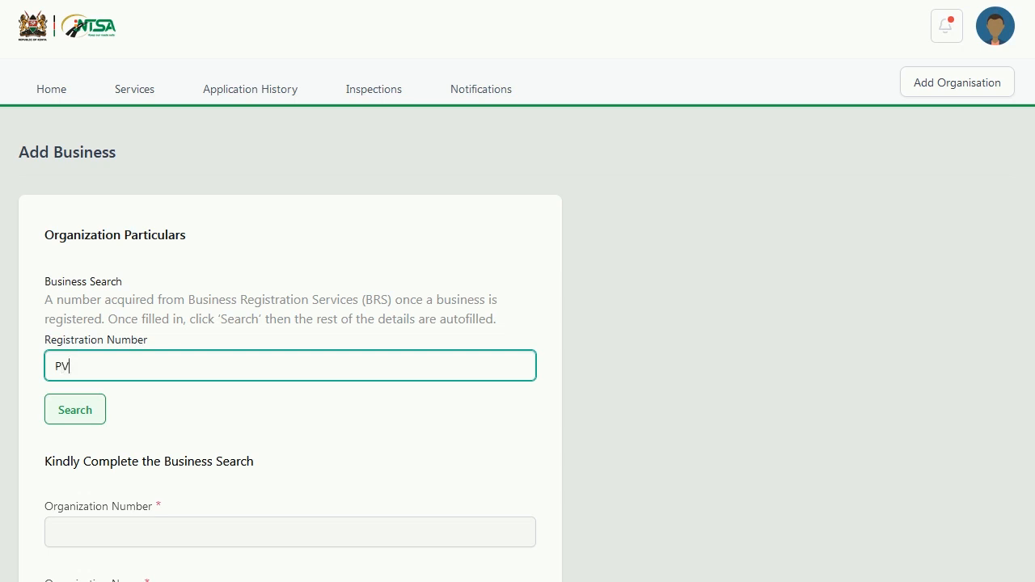
{"action": "type", "text": "T-XX"}
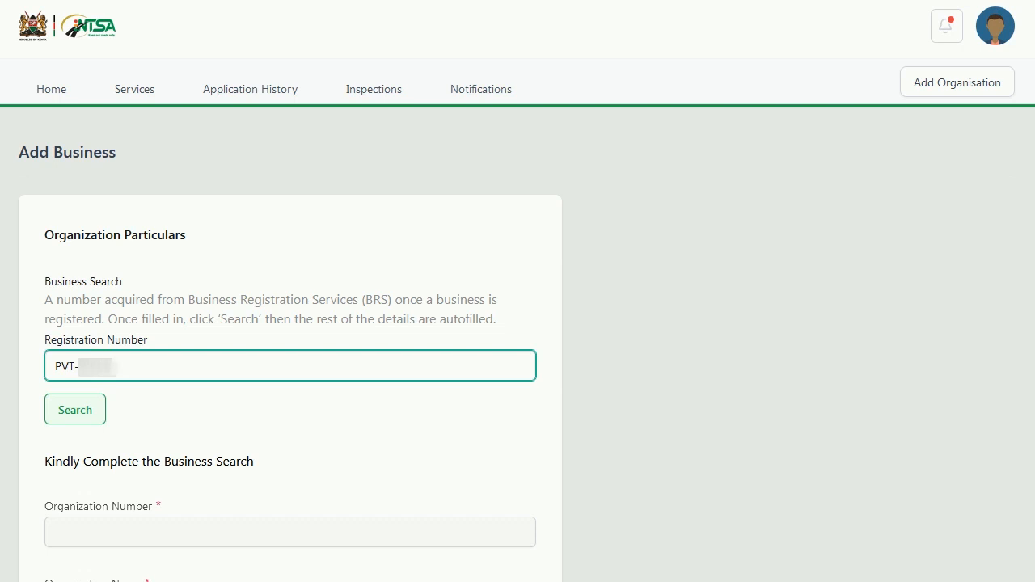
{"action": "type", "text": "0"}
{"action": "left_click", "coordinate": [86, 406]}
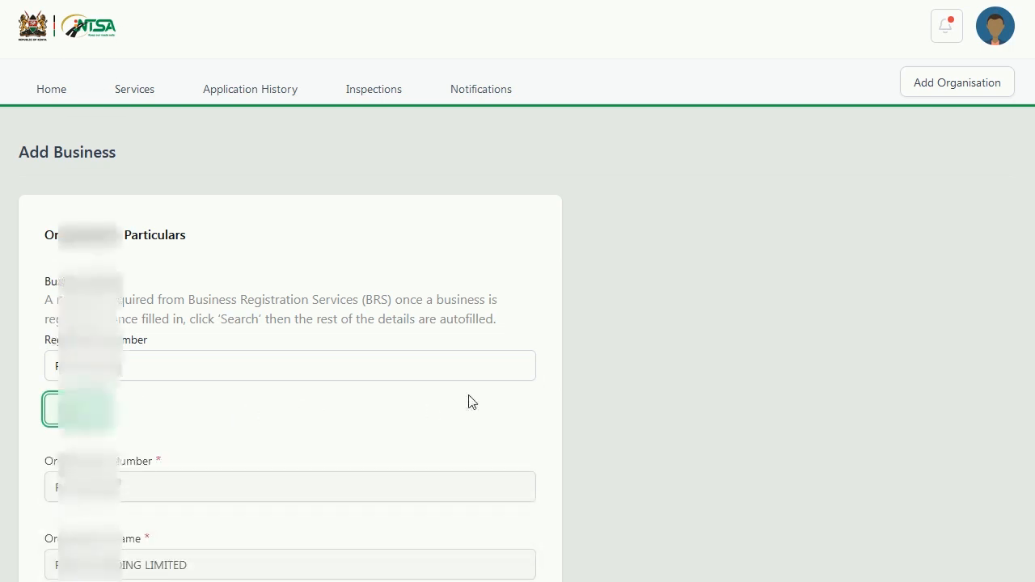
- Review the autofilled organization and owner details and proceed to the Applicant Capacity section
{"action": "scroll", "coordinate": [517, 404], "scroll_direction": "down", "scroll_amount": 5}
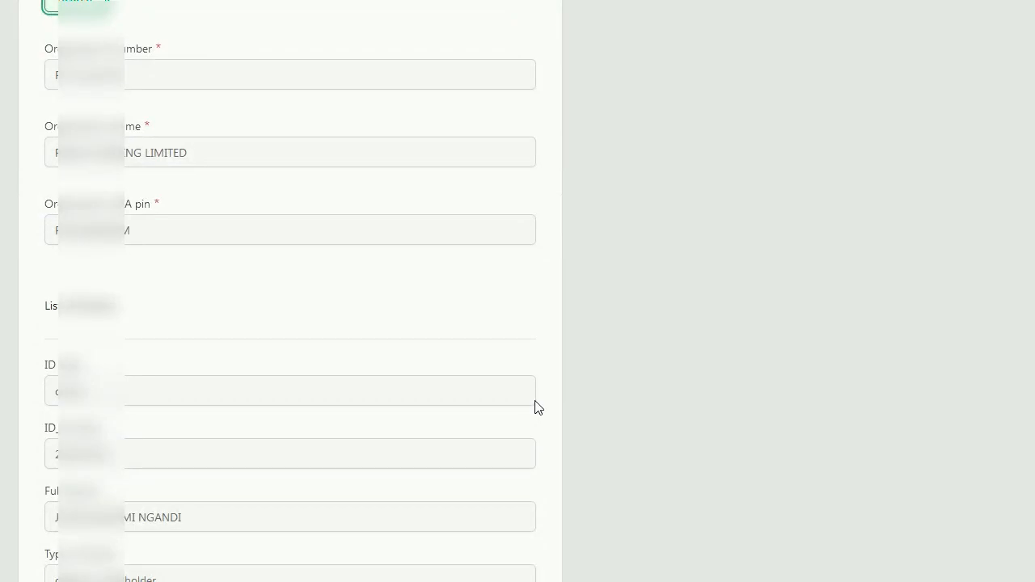
{"action": "scroll", "coordinate": [538, 406], "scroll_direction": "down", "scroll_amount": 2}
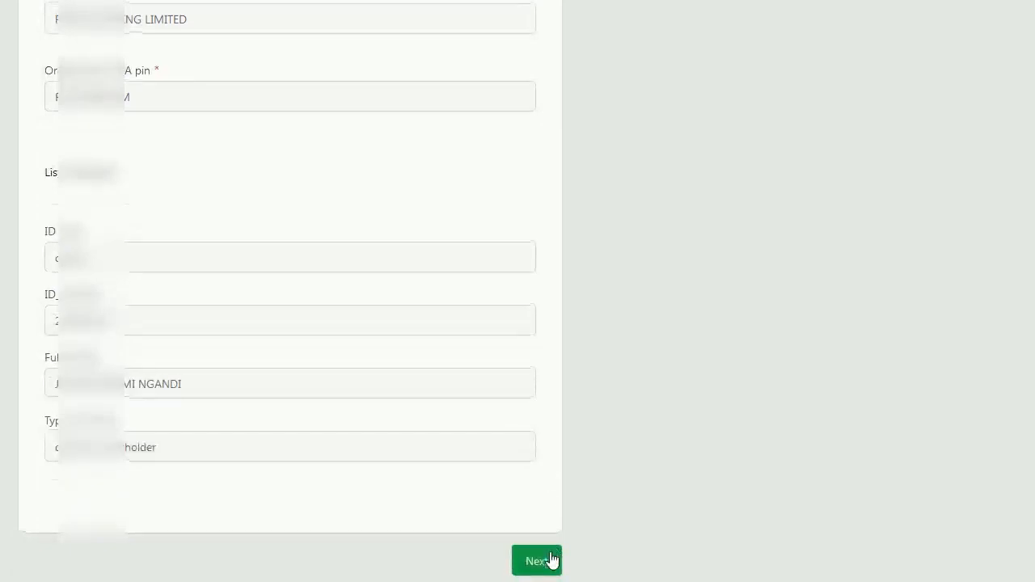
{"action": "left_click", "coordinate": [537, 560]}
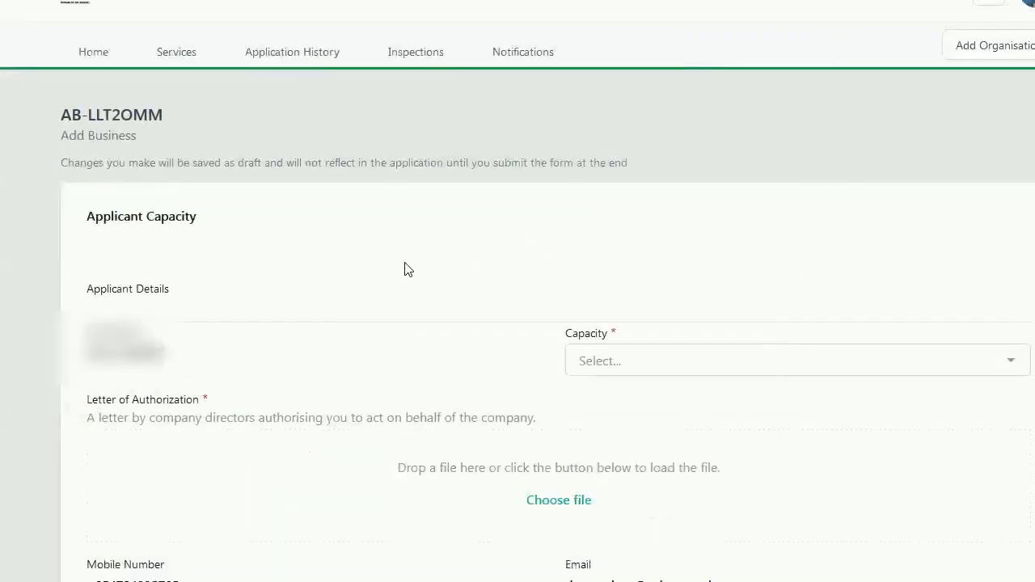
- Set the applicant's capacity to Authorized Person
{"action": "scroll", "coordinate": [404, 270], "scroll_direction": "down", "scroll_amount": 1}
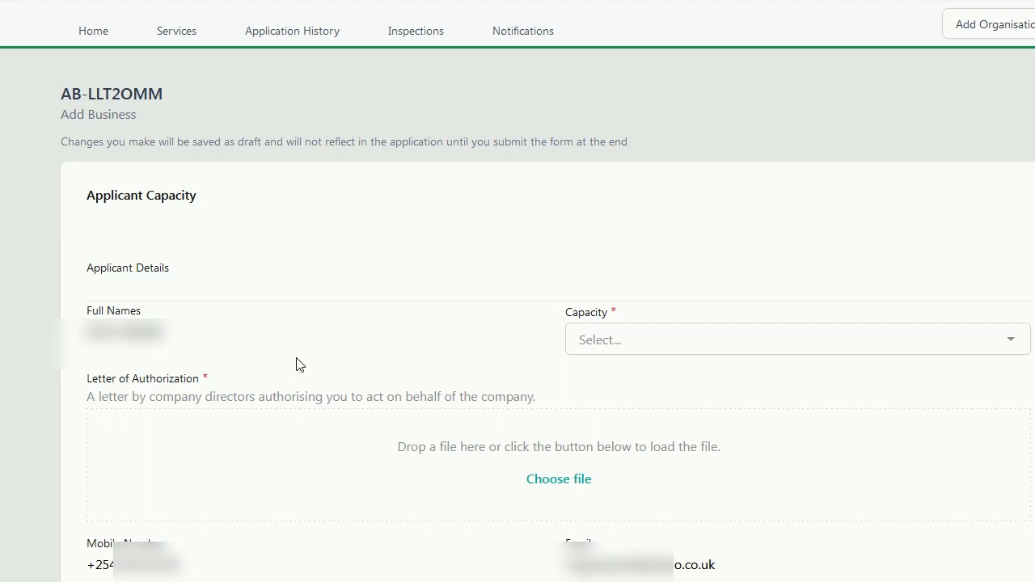
{"action": "left_click", "coordinate": [599, 338]}
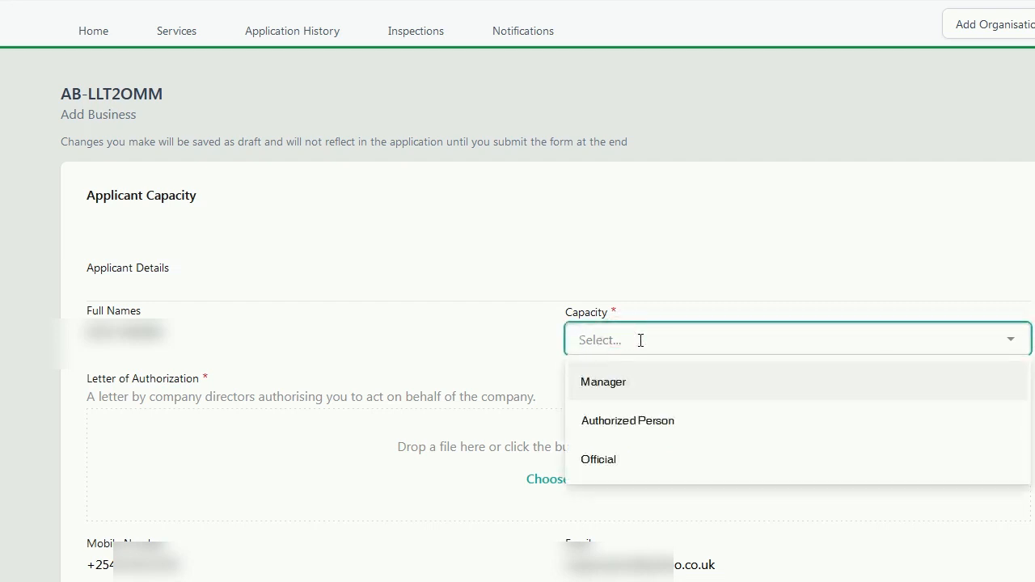
{"action": "left_click", "coordinate": [661, 422]}
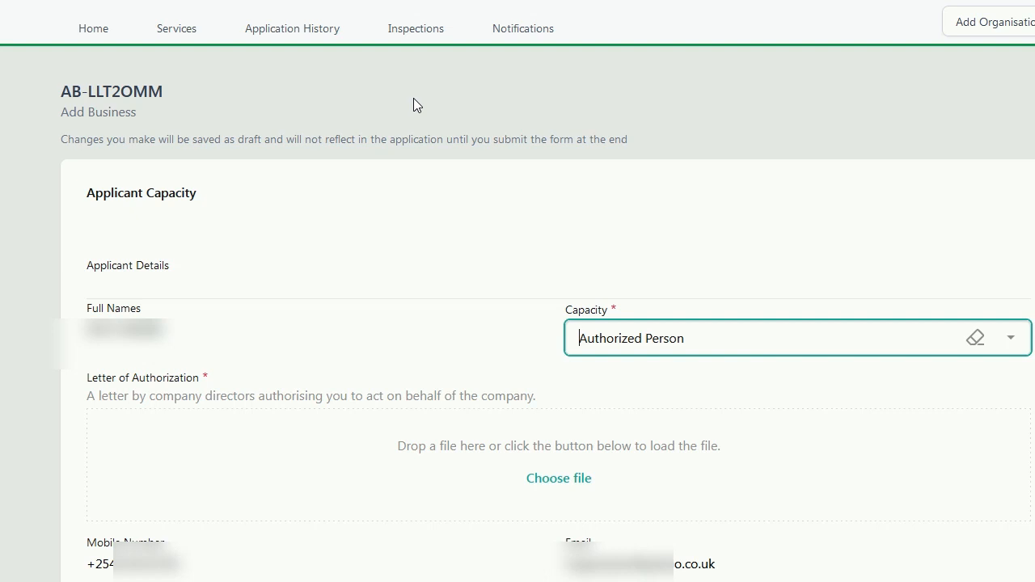
- Upload Sc22023062908440.pdf as the Letter of Authorization and proceed to the supporting documents section
{"action": "left_click", "coordinate": [540, 488]}
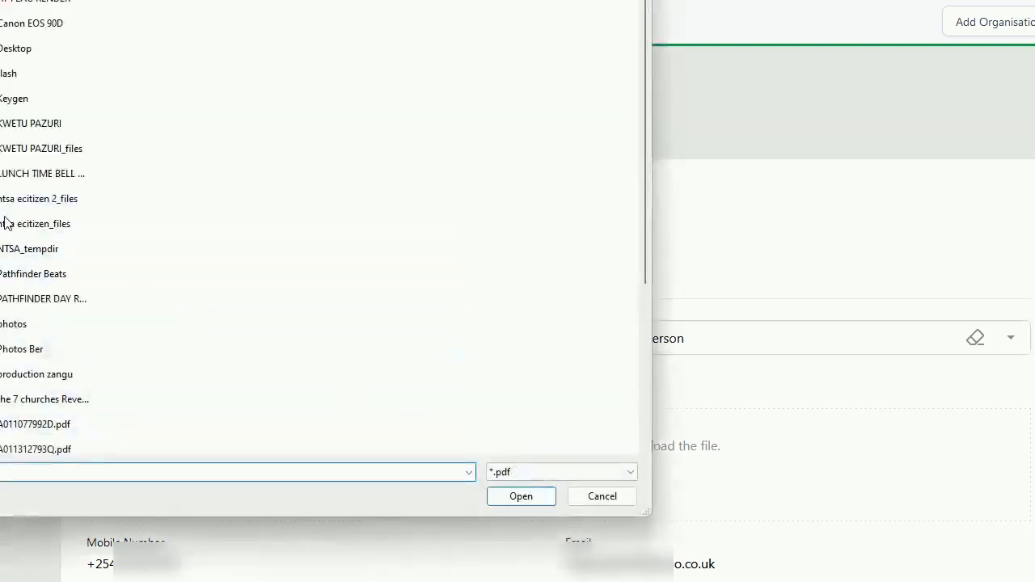
{"action": "left_click", "coordinate": [5, 222]}
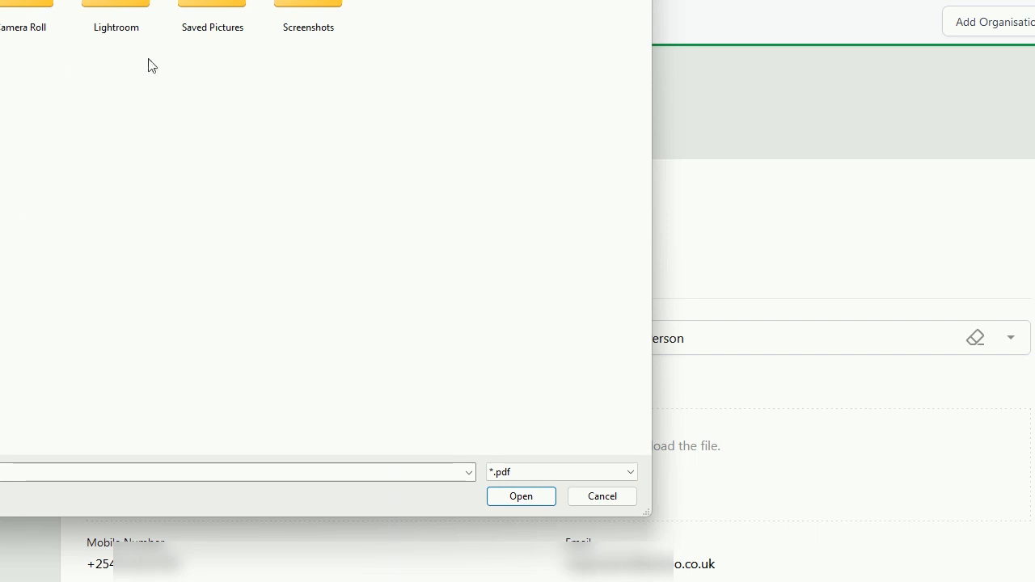
{"action": "double_click", "coordinate": [198, 23]}
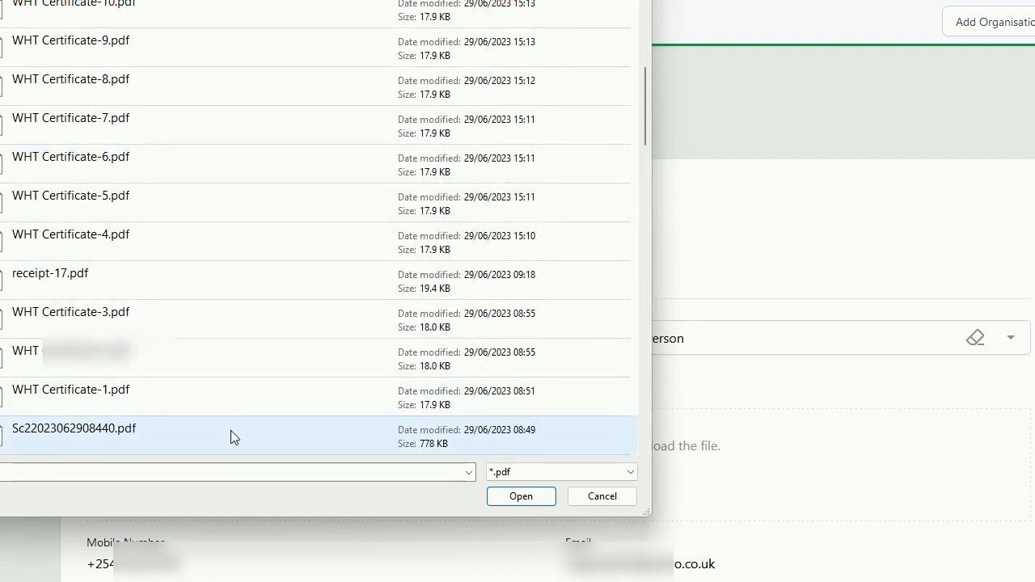
{"action": "double_click", "coordinate": [231, 437]}
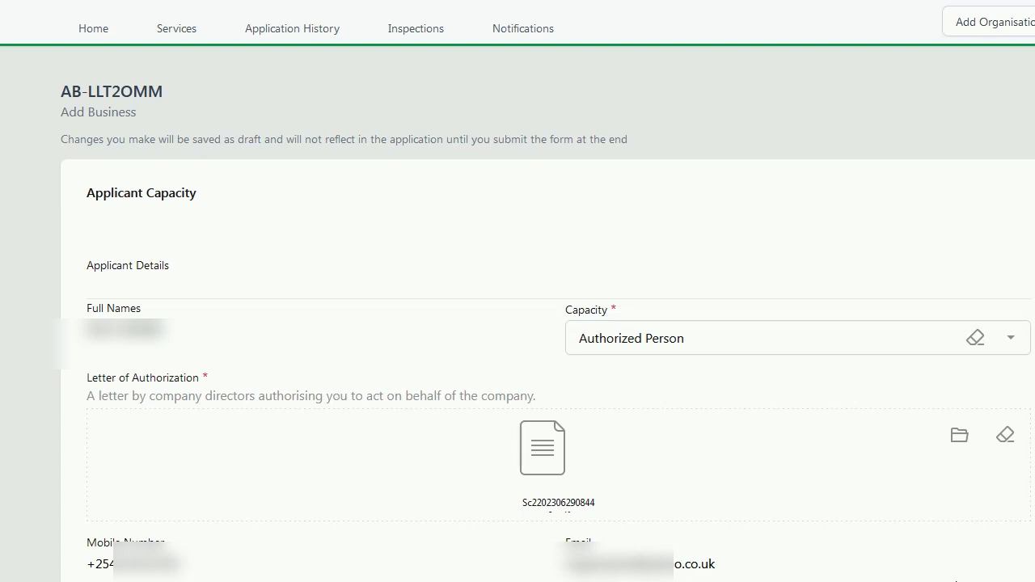
{"action": "left_click", "coordinate": [956, 581]}
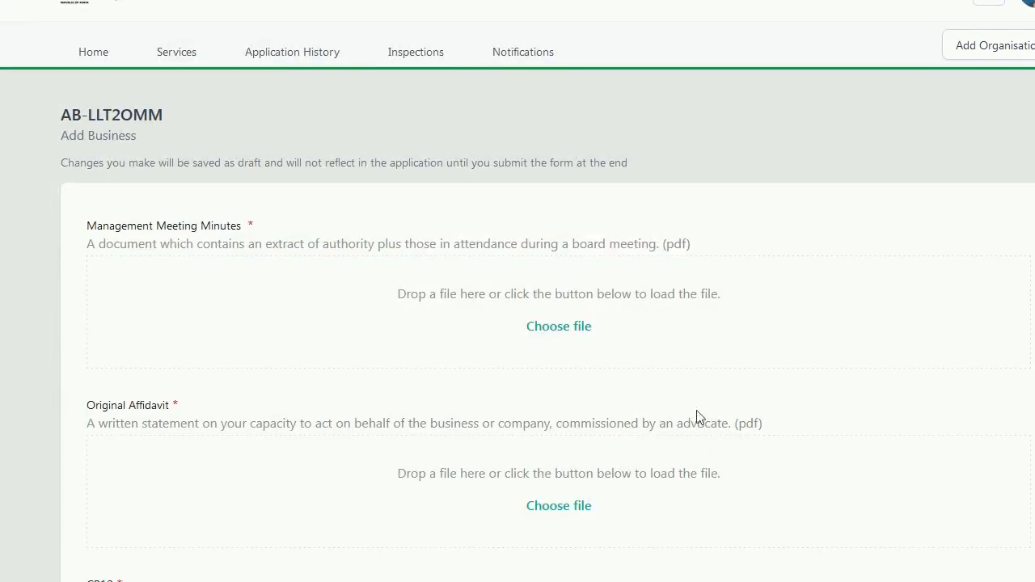
- Review the required supporting documents and submit the Add Business application
{"action": "scroll", "coordinate": [697, 414], "scroll_direction": "down", "scroll_amount": 2}
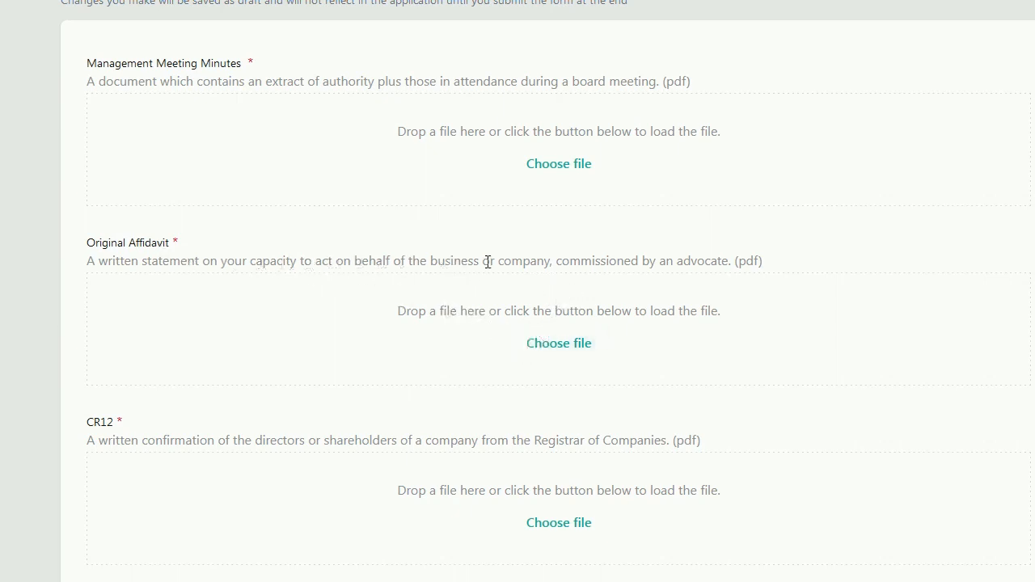
{"action": "scroll", "coordinate": [593, 346], "scroll_direction": "down", "scroll_amount": 2}
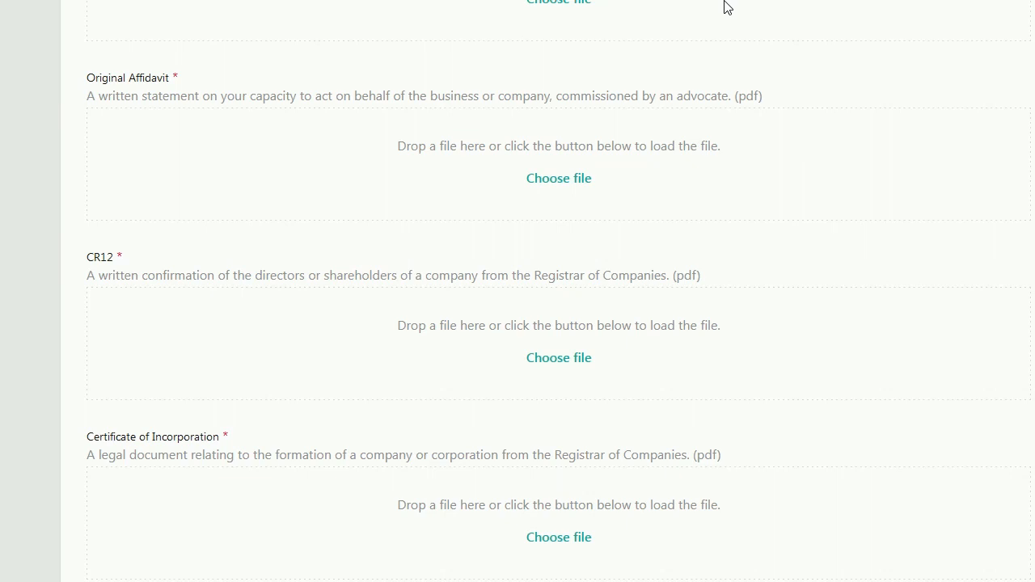
{"action": "scroll", "coordinate": [725, 6], "scroll_direction": "down", "scroll_amount": 2}
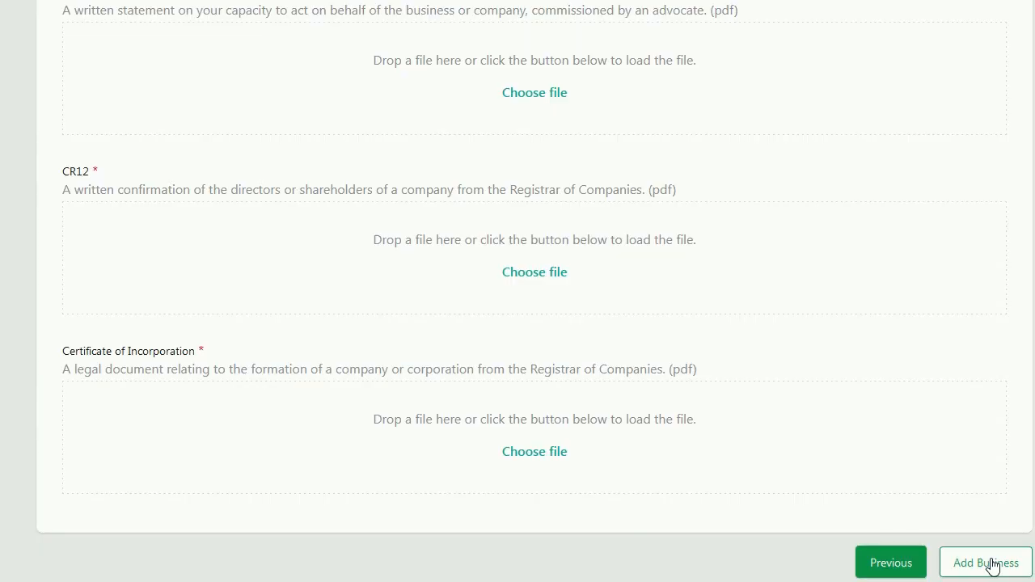
{"action": "left_click", "coordinate": [990, 563]}
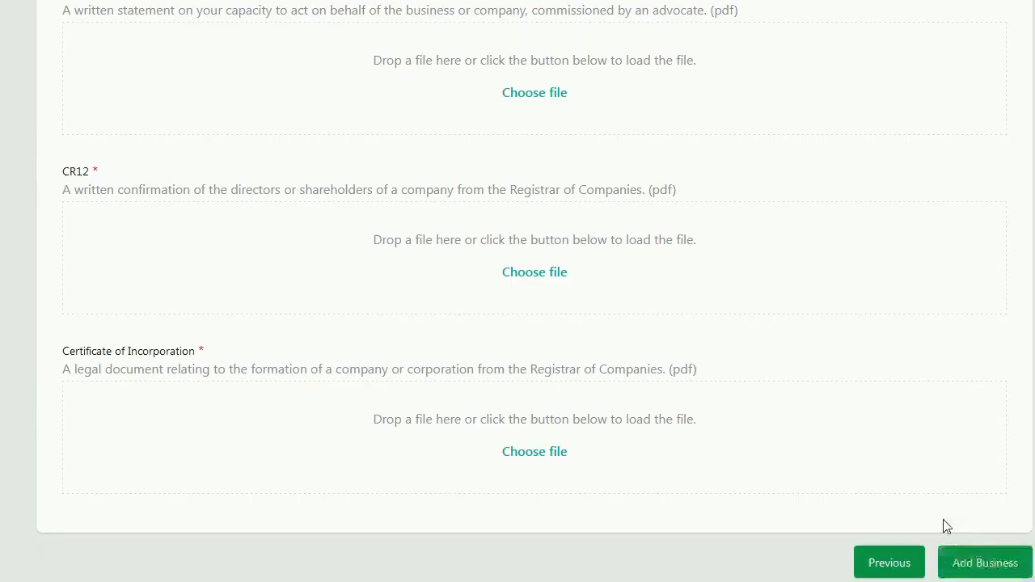